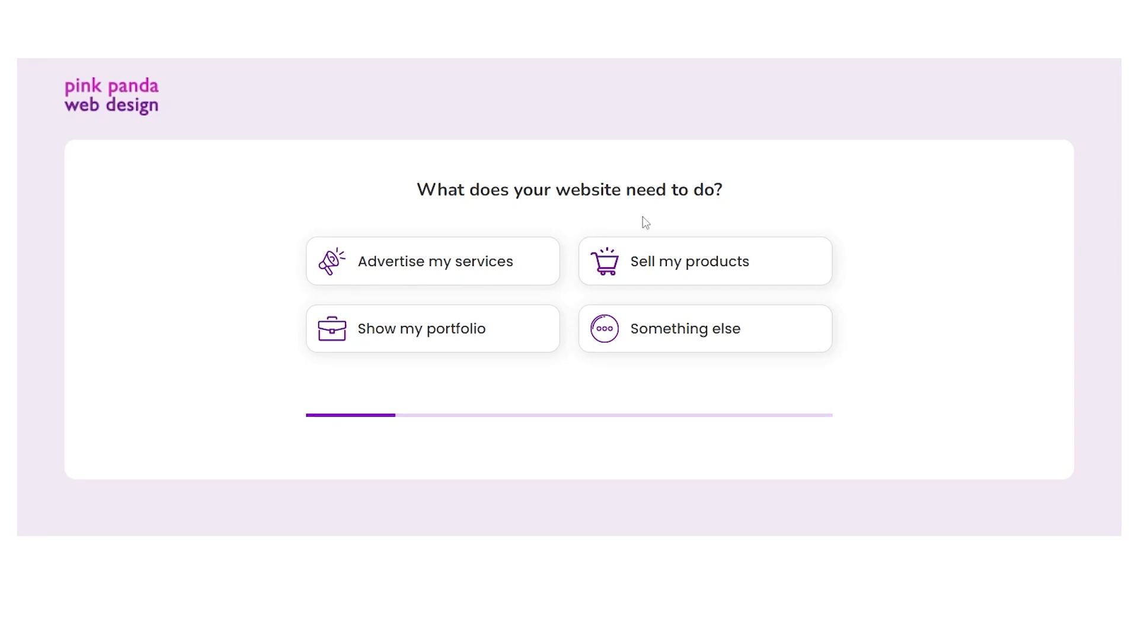
# Step: Answer the sample web design form with Advertise my services and the Blog and Contact form features, and continue through its questions
pyautogui.click(533, 272)
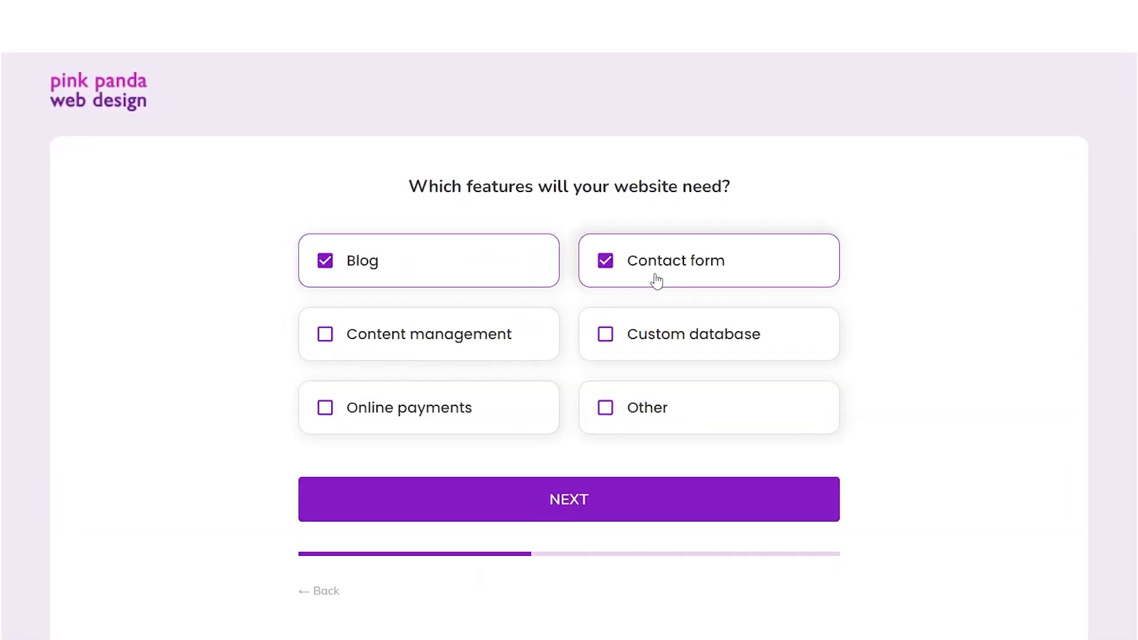
pyautogui.click(620, 500)
pyautogui.click(687, 261)
pyautogui.click(597, 264)
pyautogui.click(664, 359)
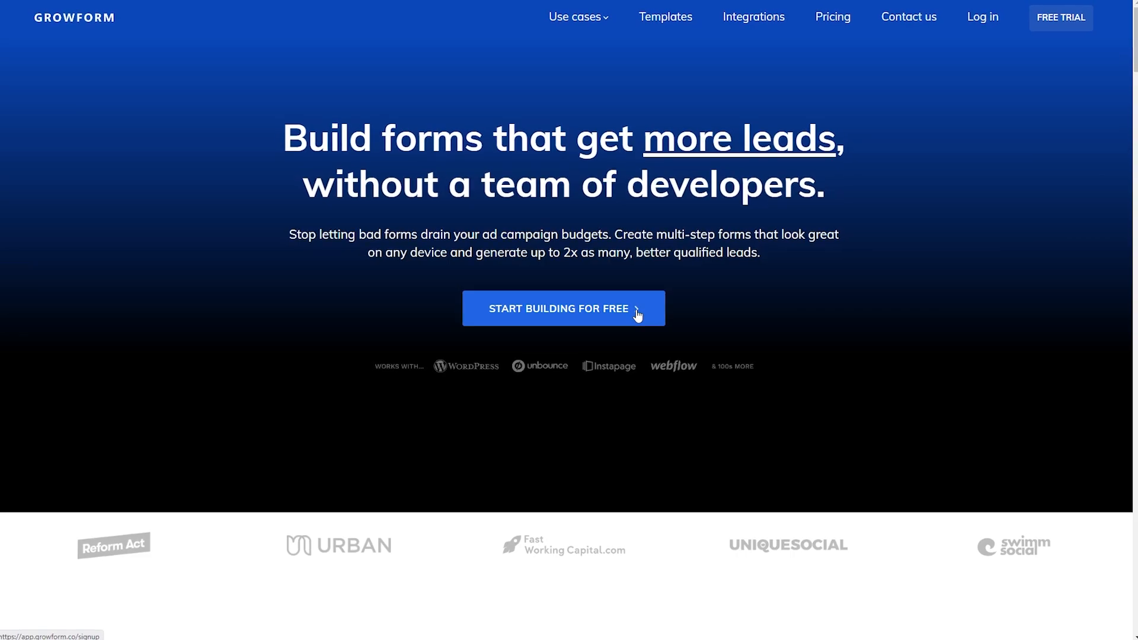
# Step: Start building a form for free from the Growform homepage
pyautogui.click(632, 322)
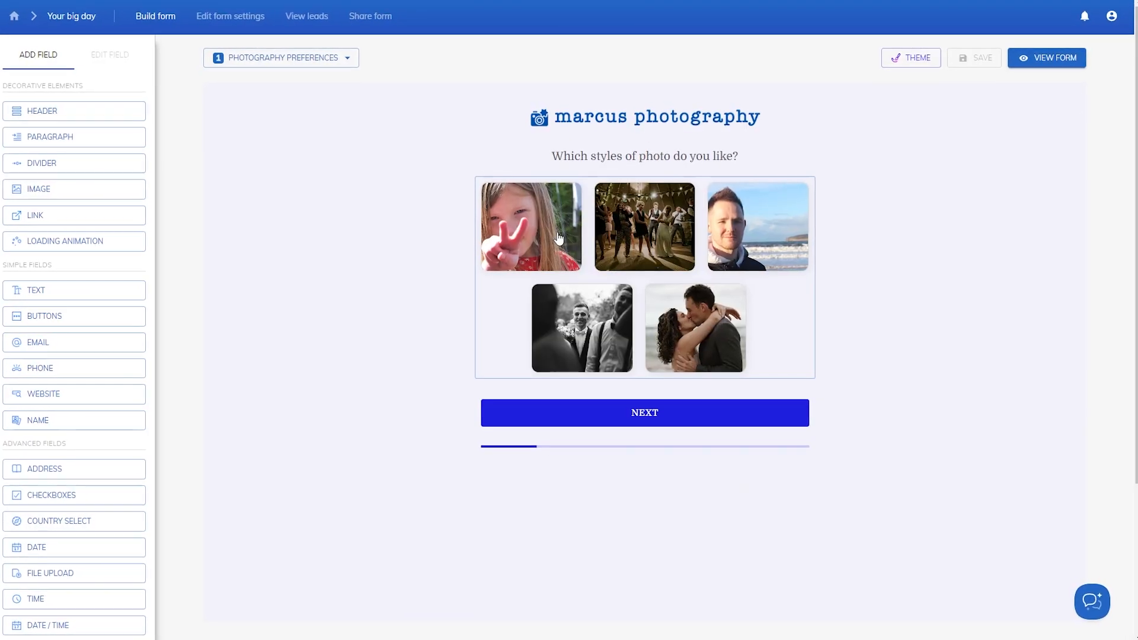
# Step: Look through the Your big day form's navigation button, Event details, Event date / availability and Confirmation steps
pyautogui.click(636, 418)
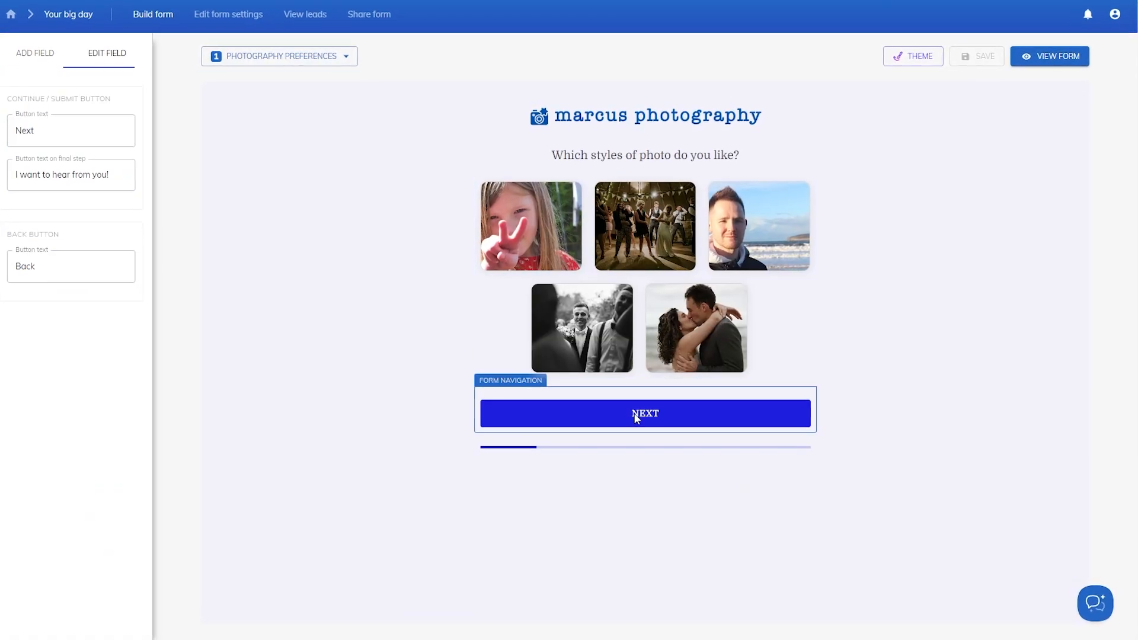
pyautogui.click(329, 56)
pyautogui.click(279, 96)
pyautogui.click(289, 59)
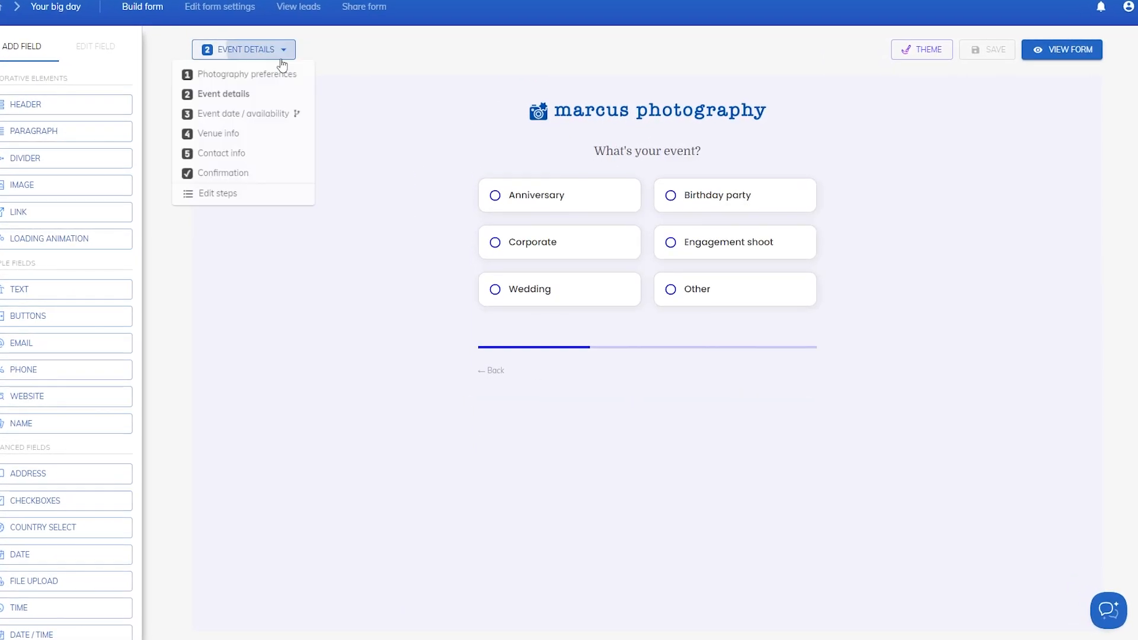
pyautogui.click(267, 113)
pyautogui.click(308, 51)
pyautogui.click(279, 173)
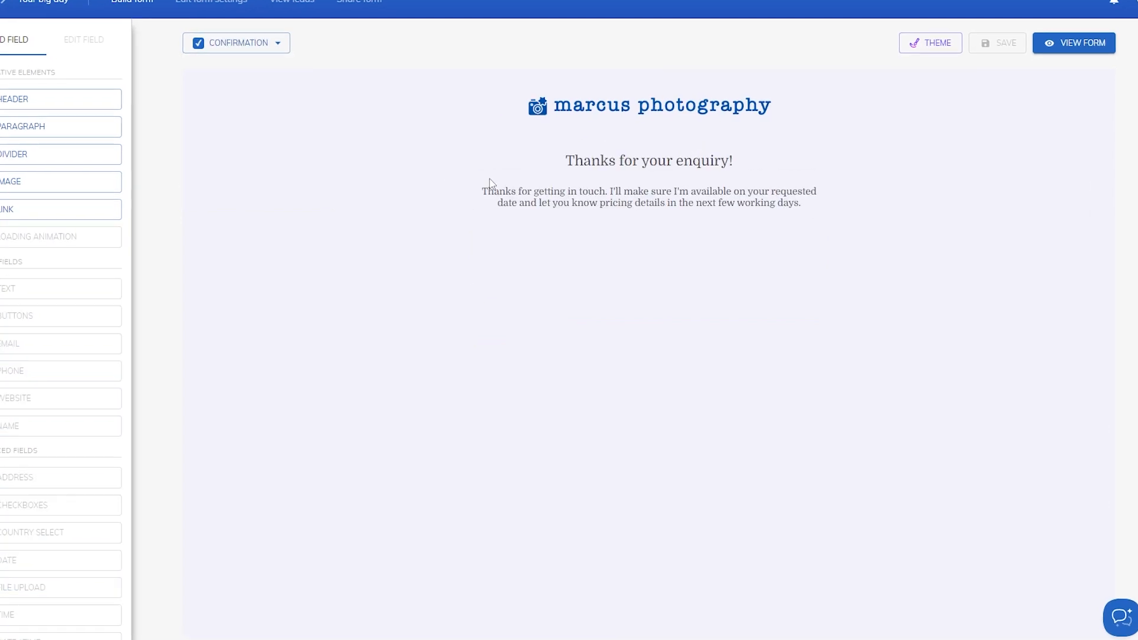
# Step: Select text in the thank-you paragraph of the Confirmation step and delete it
pyautogui.click(490, 184)
pyautogui.moveTo(100, 153); pyautogui.dragTo(87, 188)
pyautogui.press('BackSpace')
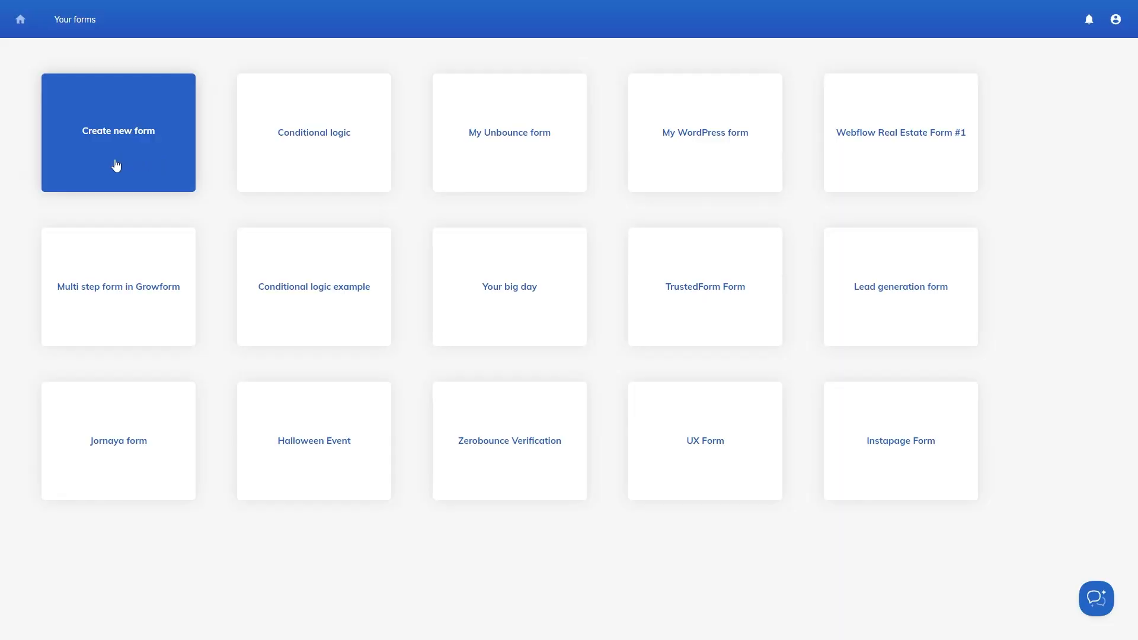
# Step: Create a new form named "Asana multi-step" from the Web design template
pyautogui.click(113, 165)
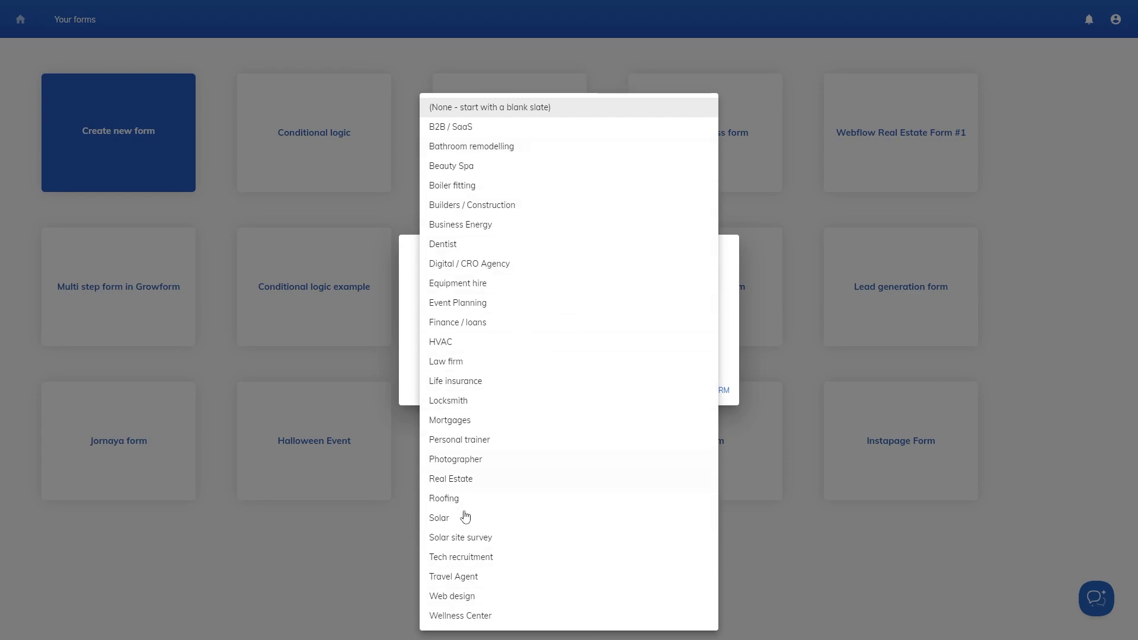
pyautogui.click(478, 602)
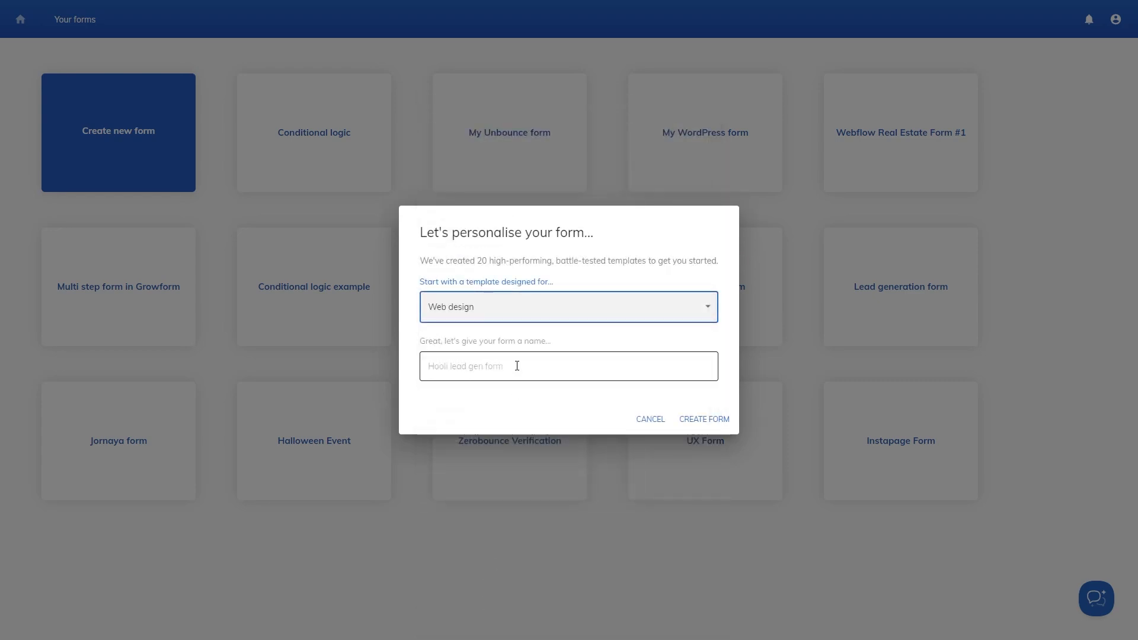
pyautogui.click(516, 366)
pyautogui.write('Asana multi-step')
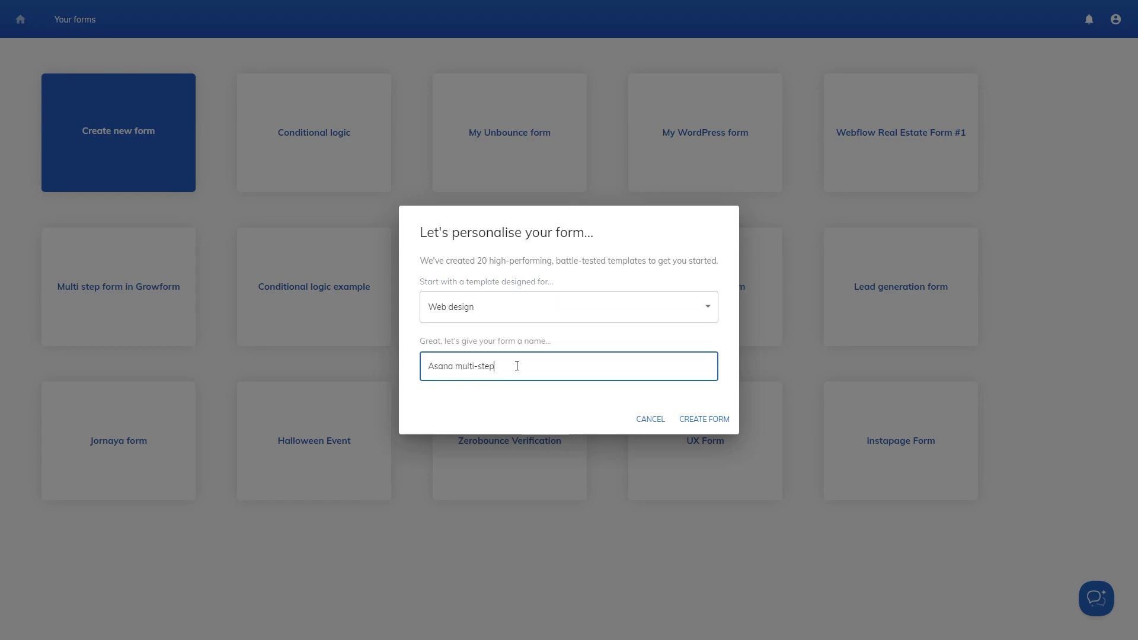
pyautogui.click(682, 420)
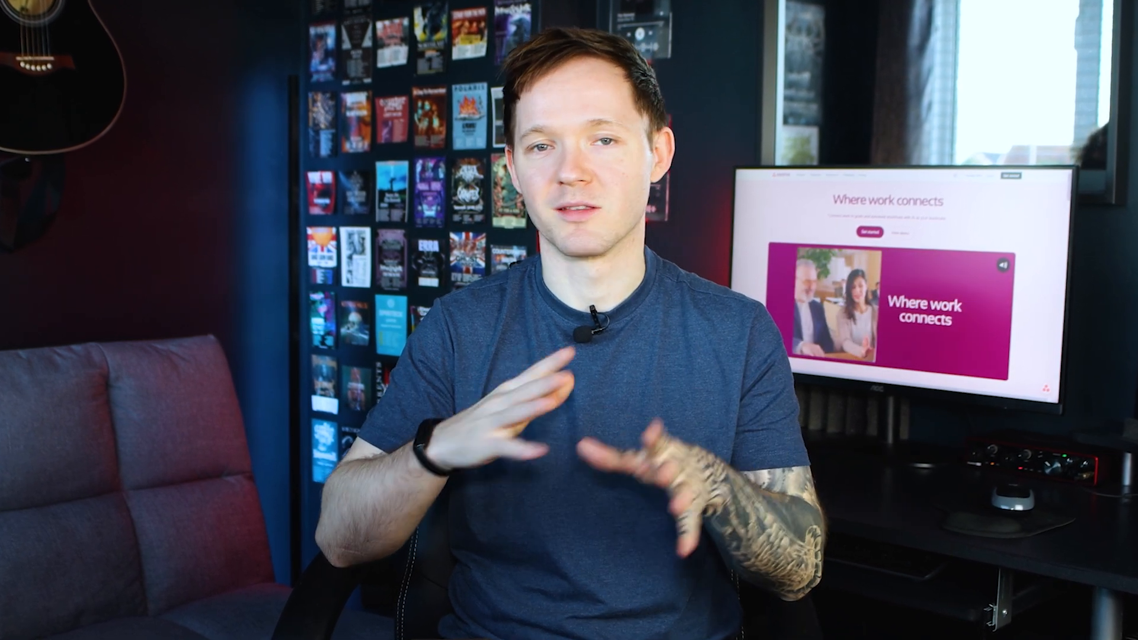
# Step: Go to the Budget details step and open the budget field's button choices for editing
pyautogui.click(304, 69)
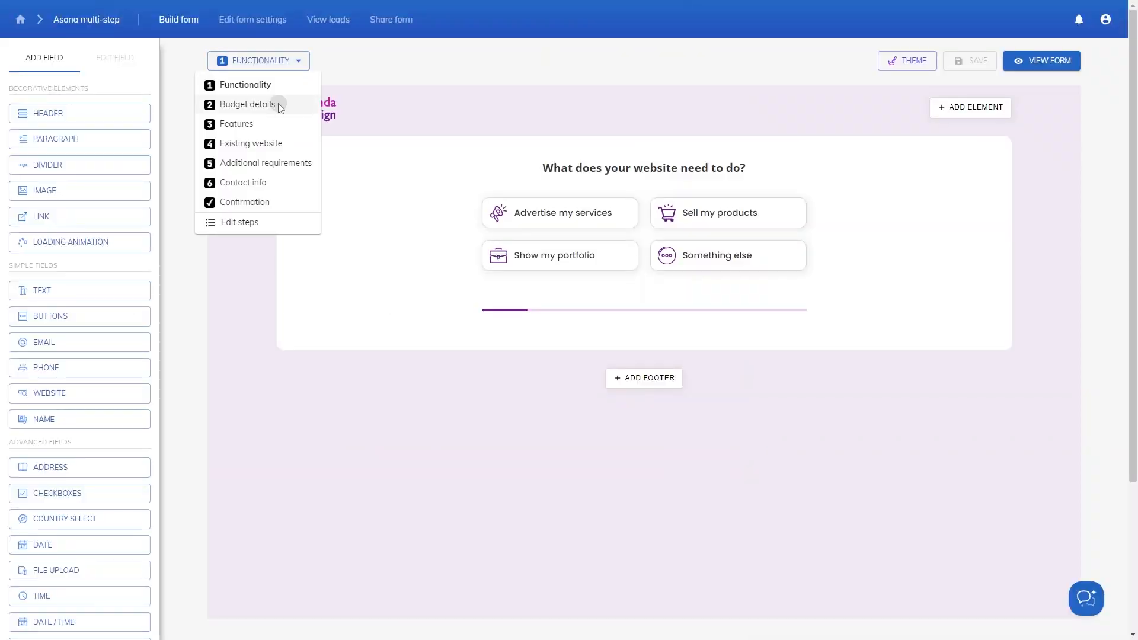
pyautogui.click(248, 104)
pyautogui.click(552, 213)
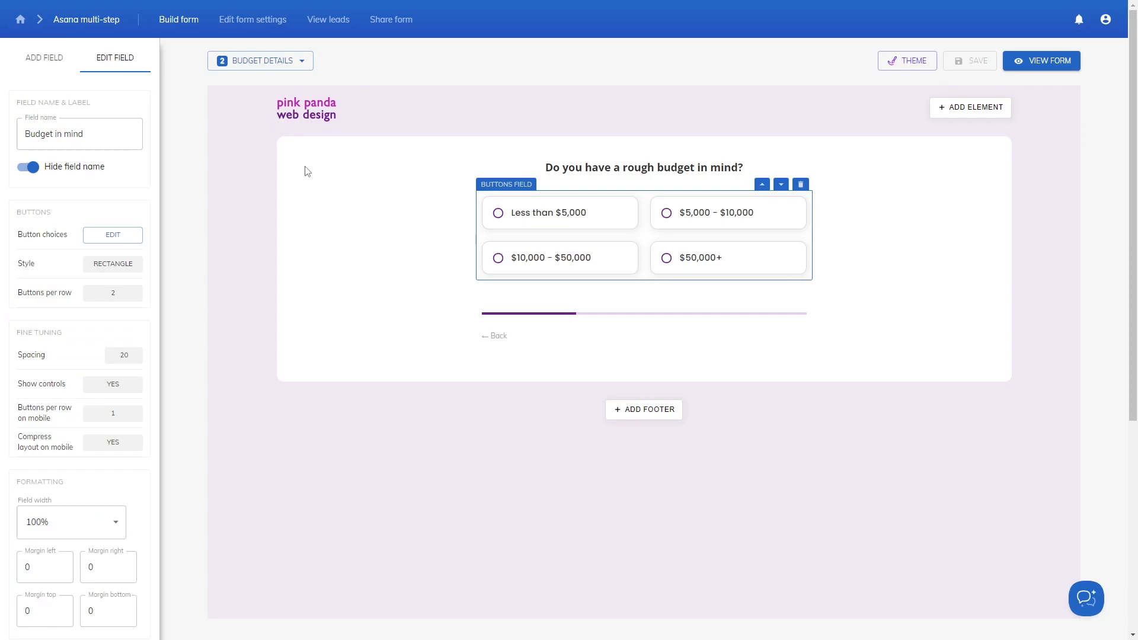
pyautogui.click(113, 235)
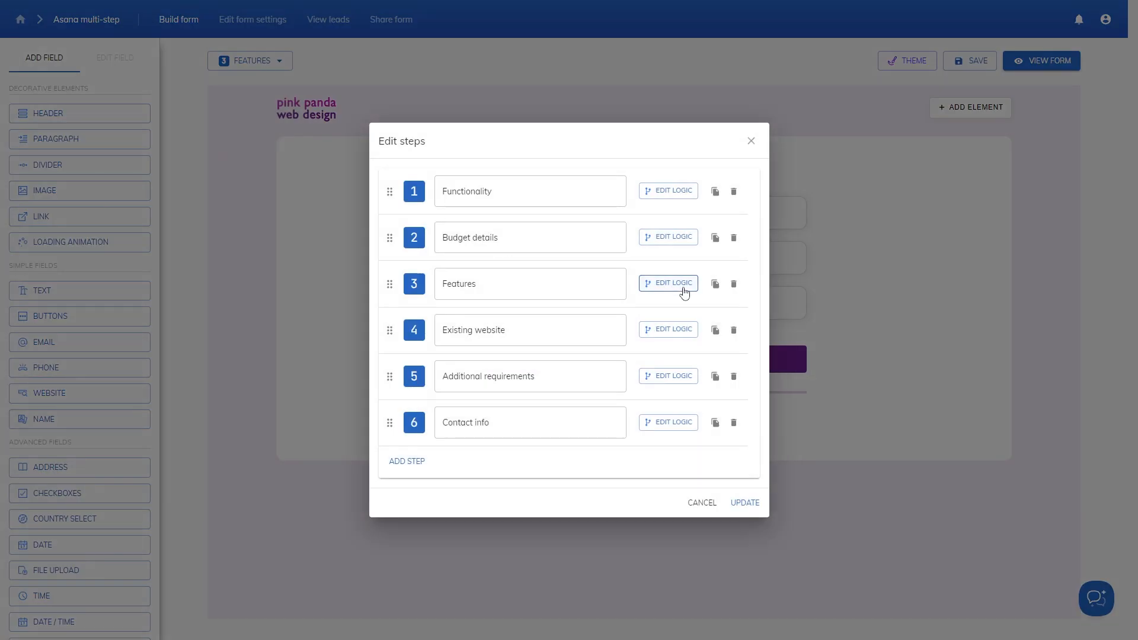
# Step: Open the conditional logic of the Features step for editing
pyautogui.click(681, 290)
pyautogui.click(427, 129)
pyautogui.click(518, 177)
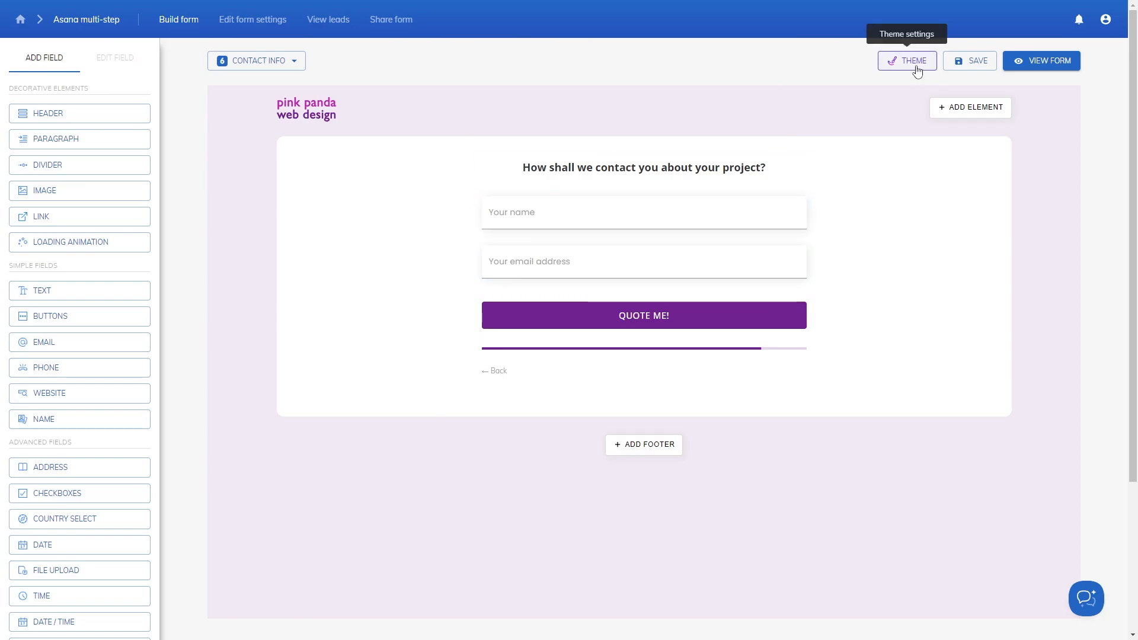
# Step: Open the theme settings and review the canvas background options
pyautogui.click(917, 65)
pyautogui.click(1067, 209)
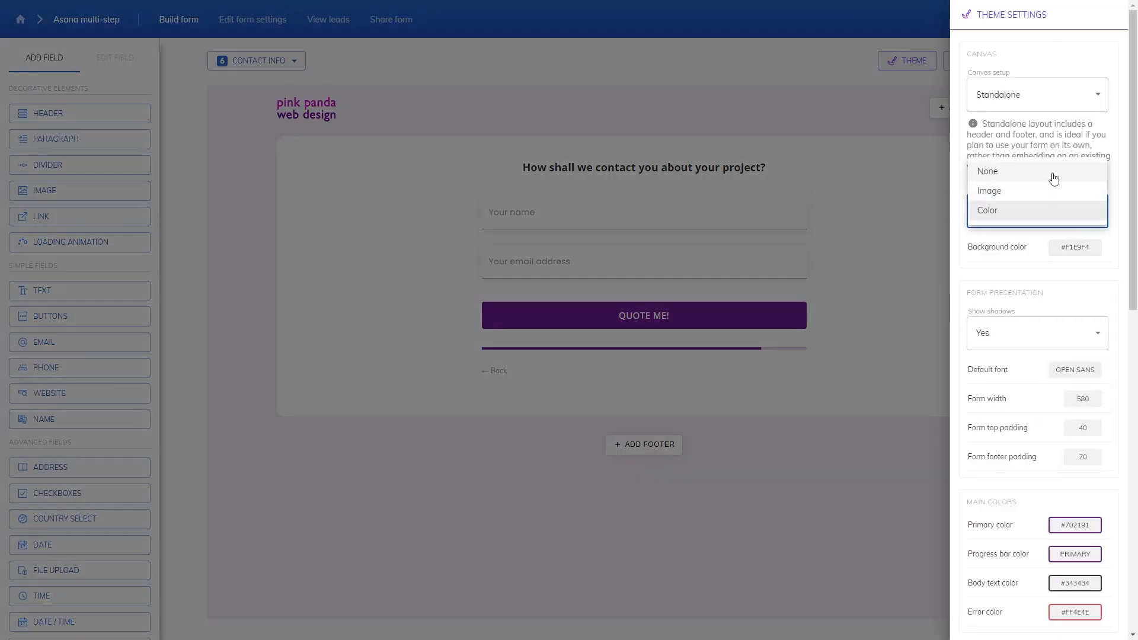
pyautogui.click(1055, 172)
pyautogui.click(1032, 250)
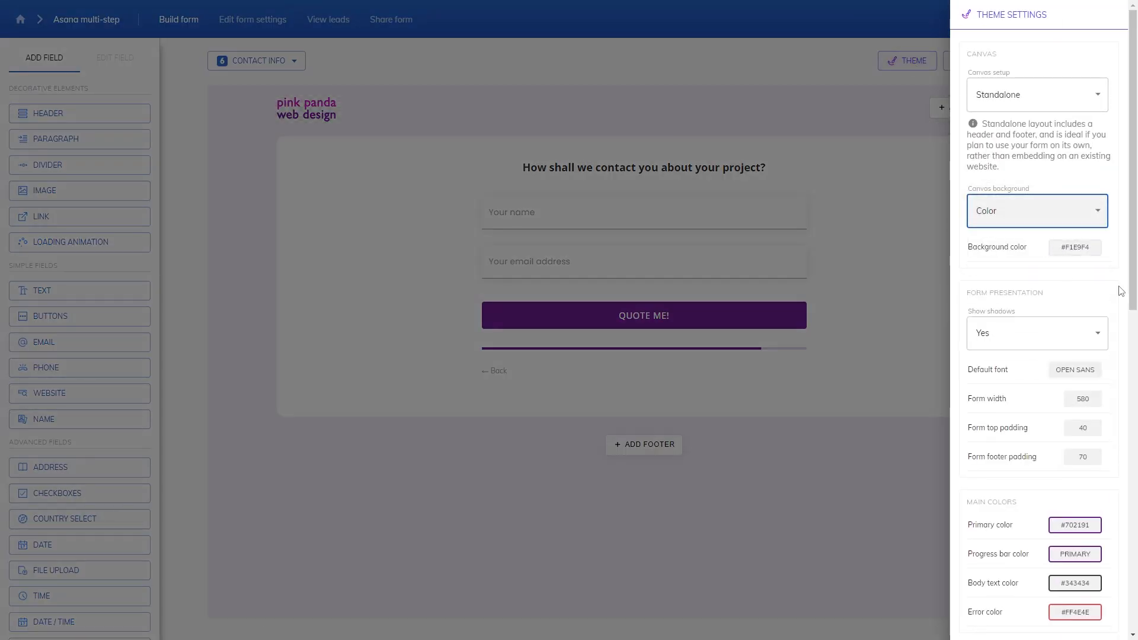
# Step: Set the theme's primary color to #22567b
pyautogui.scroll(-1, 1032, 250)
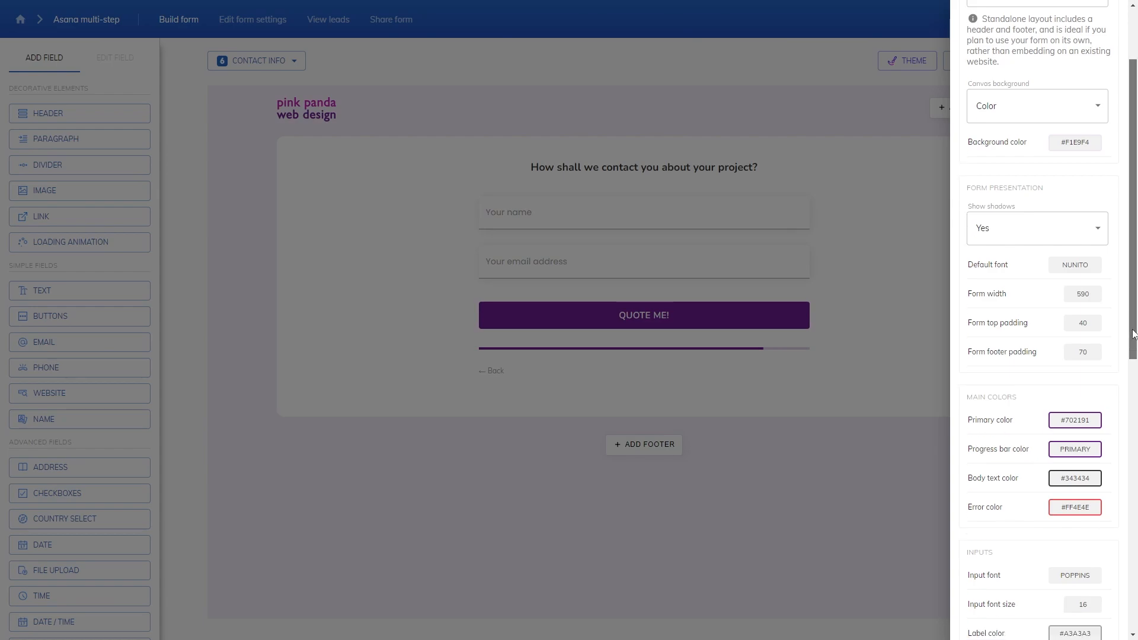
pyautogui.scroll(-2, 1103, 386)
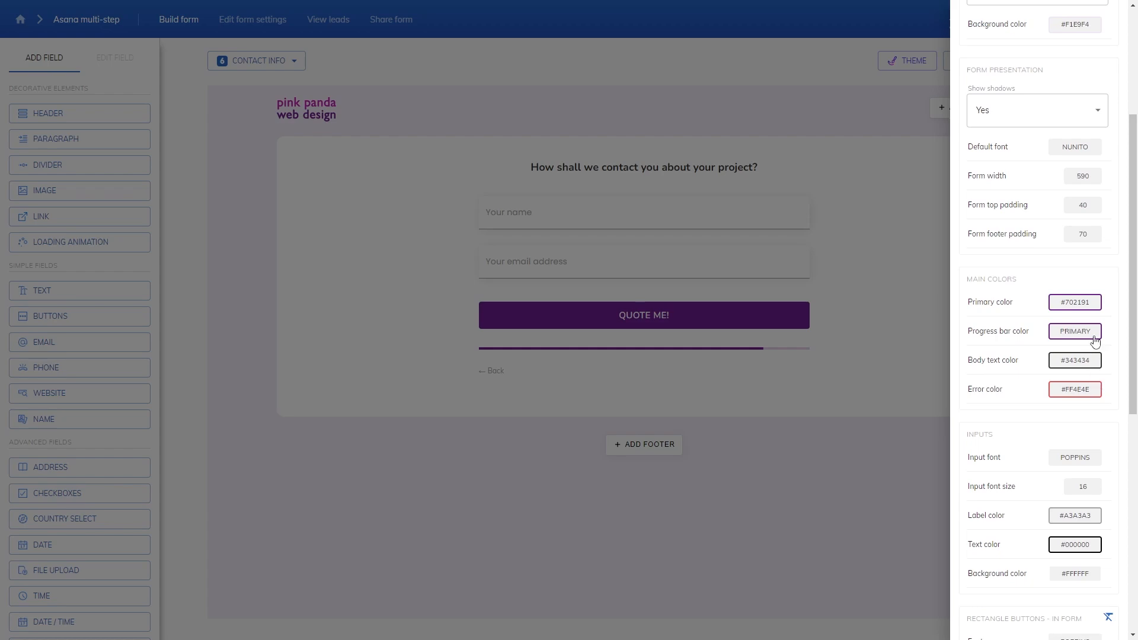
pyautogui.click(1093, 304)
pyautogui.write('2256')
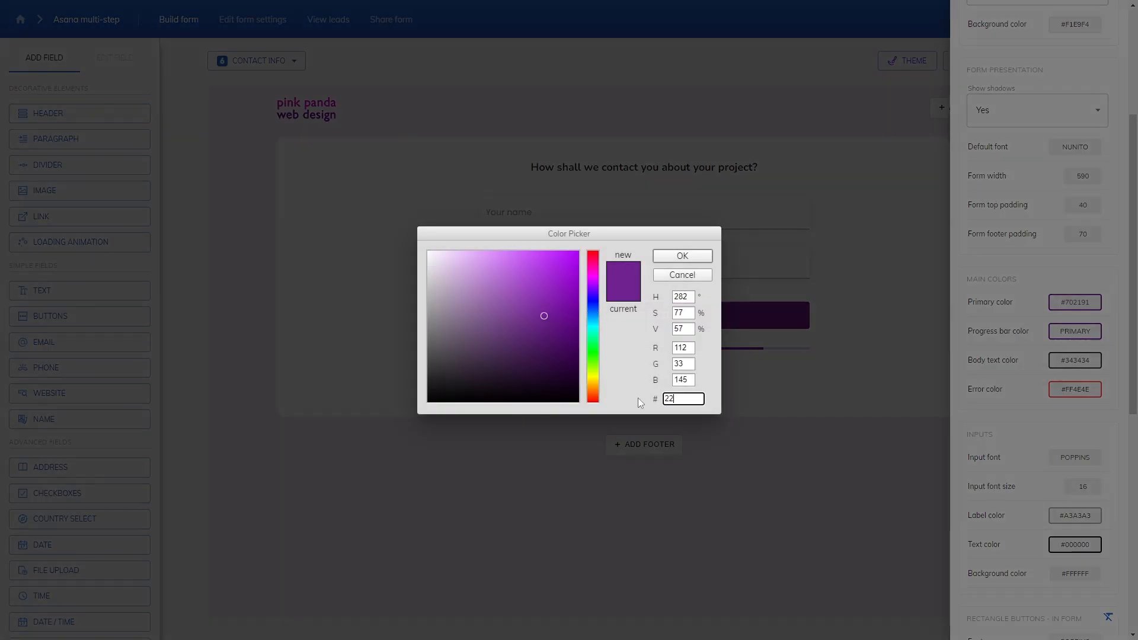
pyautogui.write('7b')
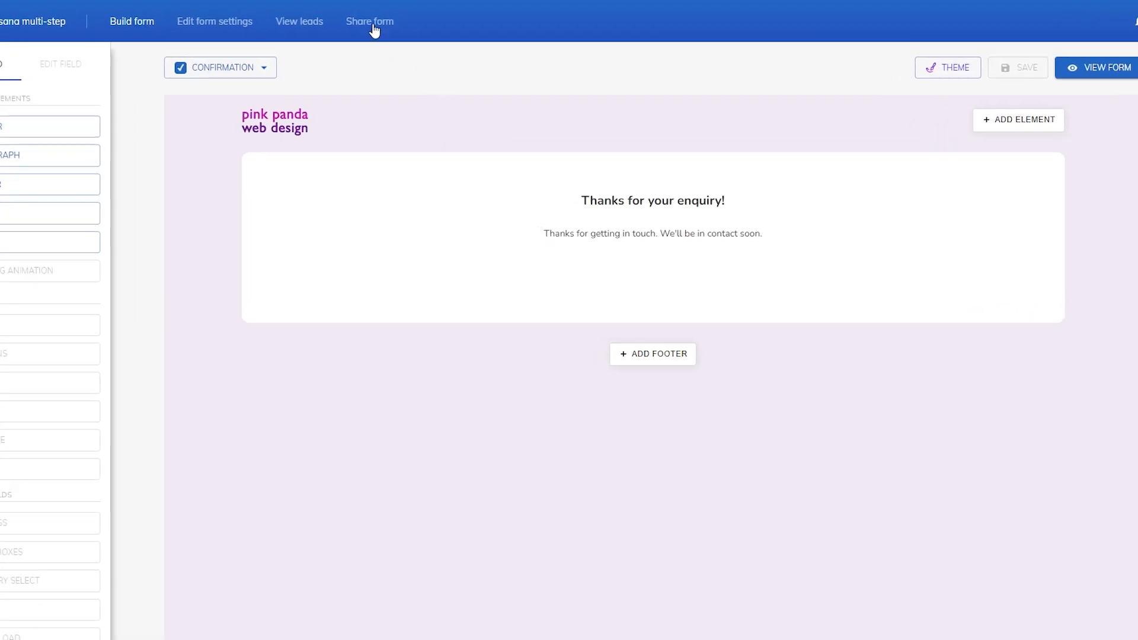
# Step: Open the form's sharing options, reveal the HTML embed snippet and copy its code
pyautogui.click(372, 25)
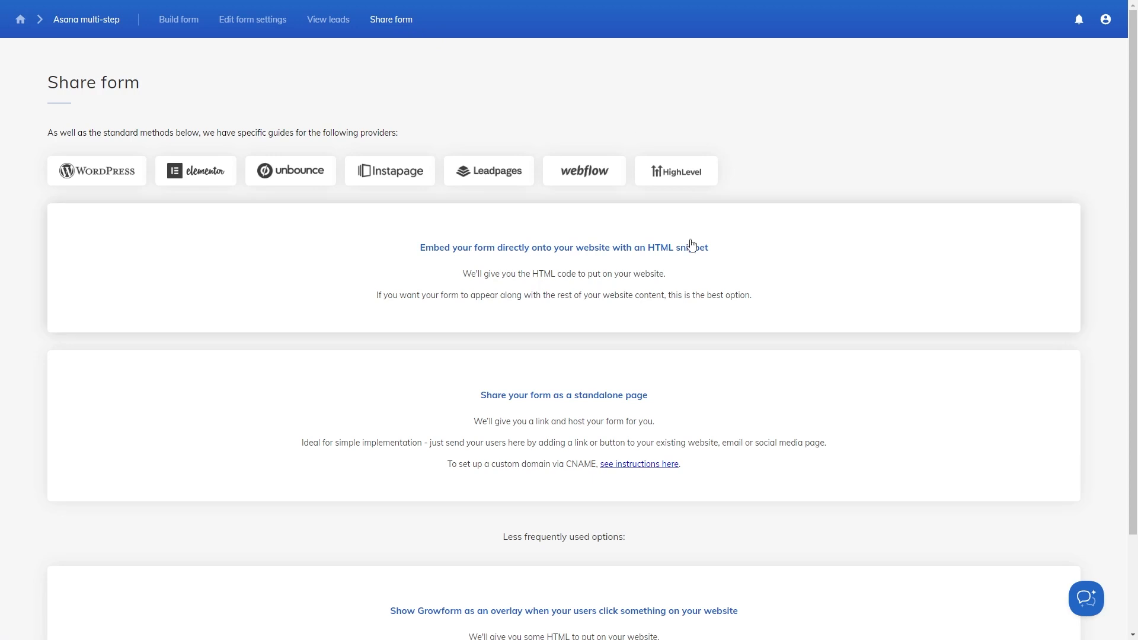
pyautogui.click(691, 245)
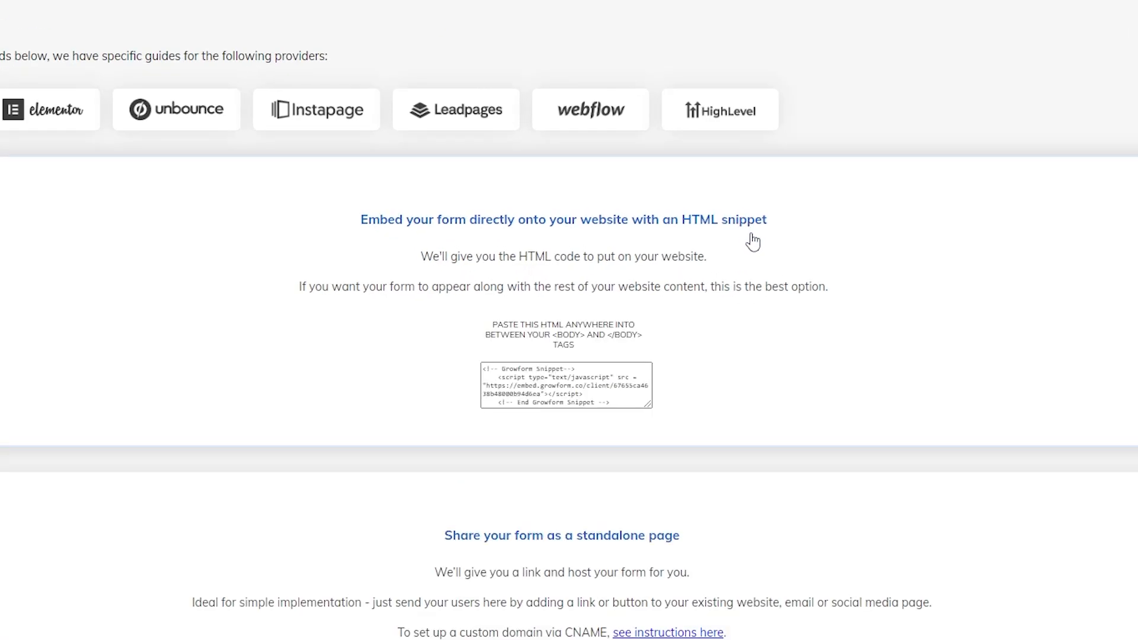
pyautogui.rightClick(624, 378)
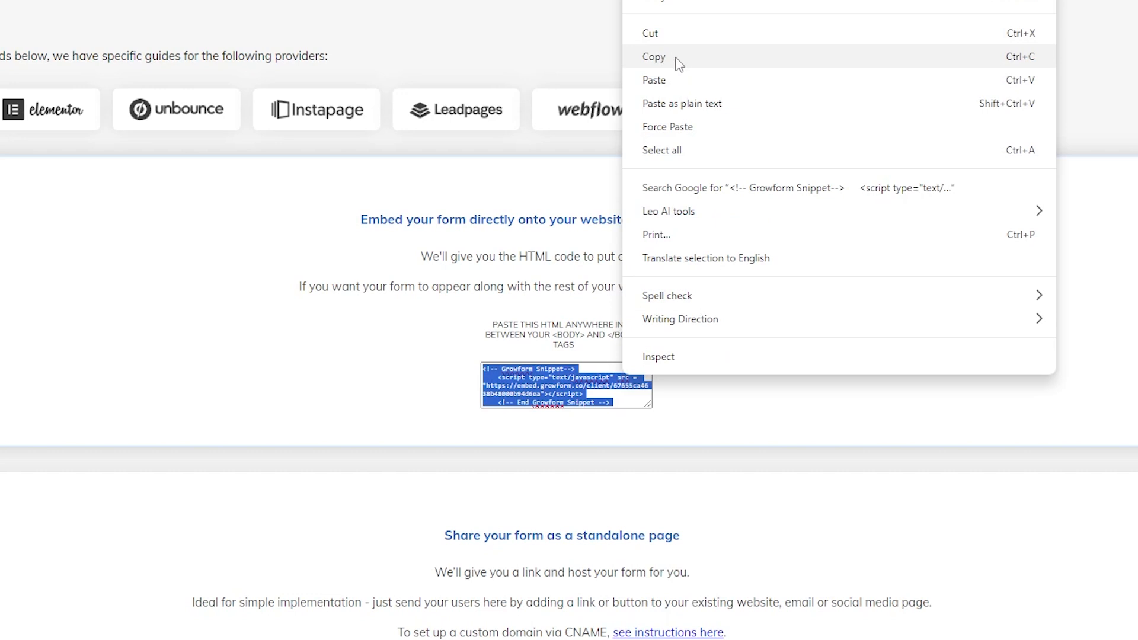
pyautogui.click(654, 56)
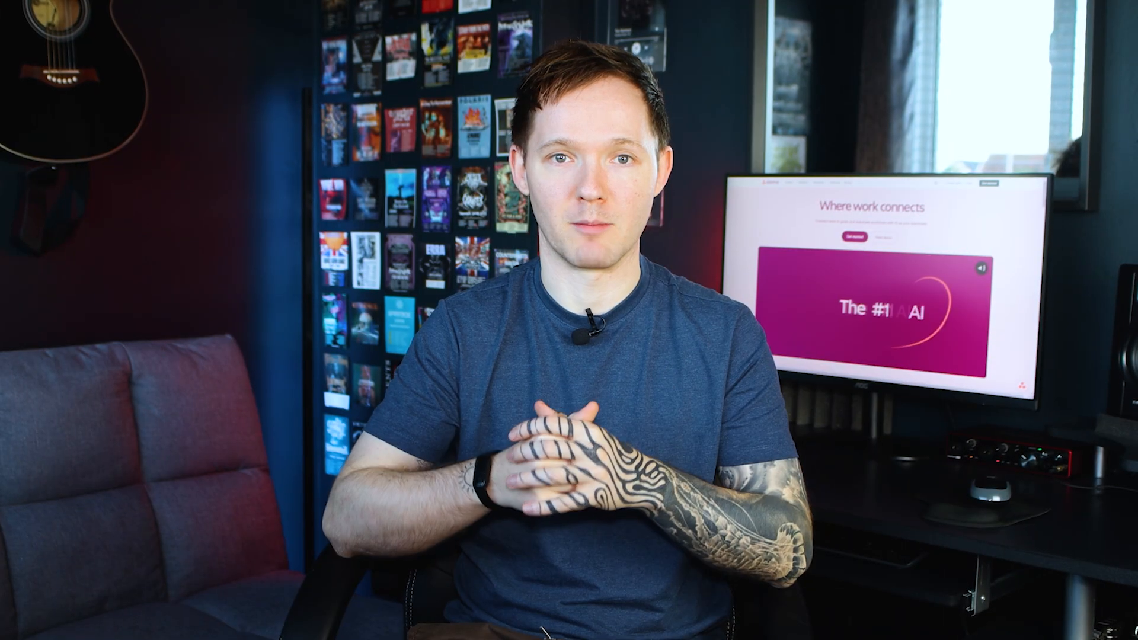